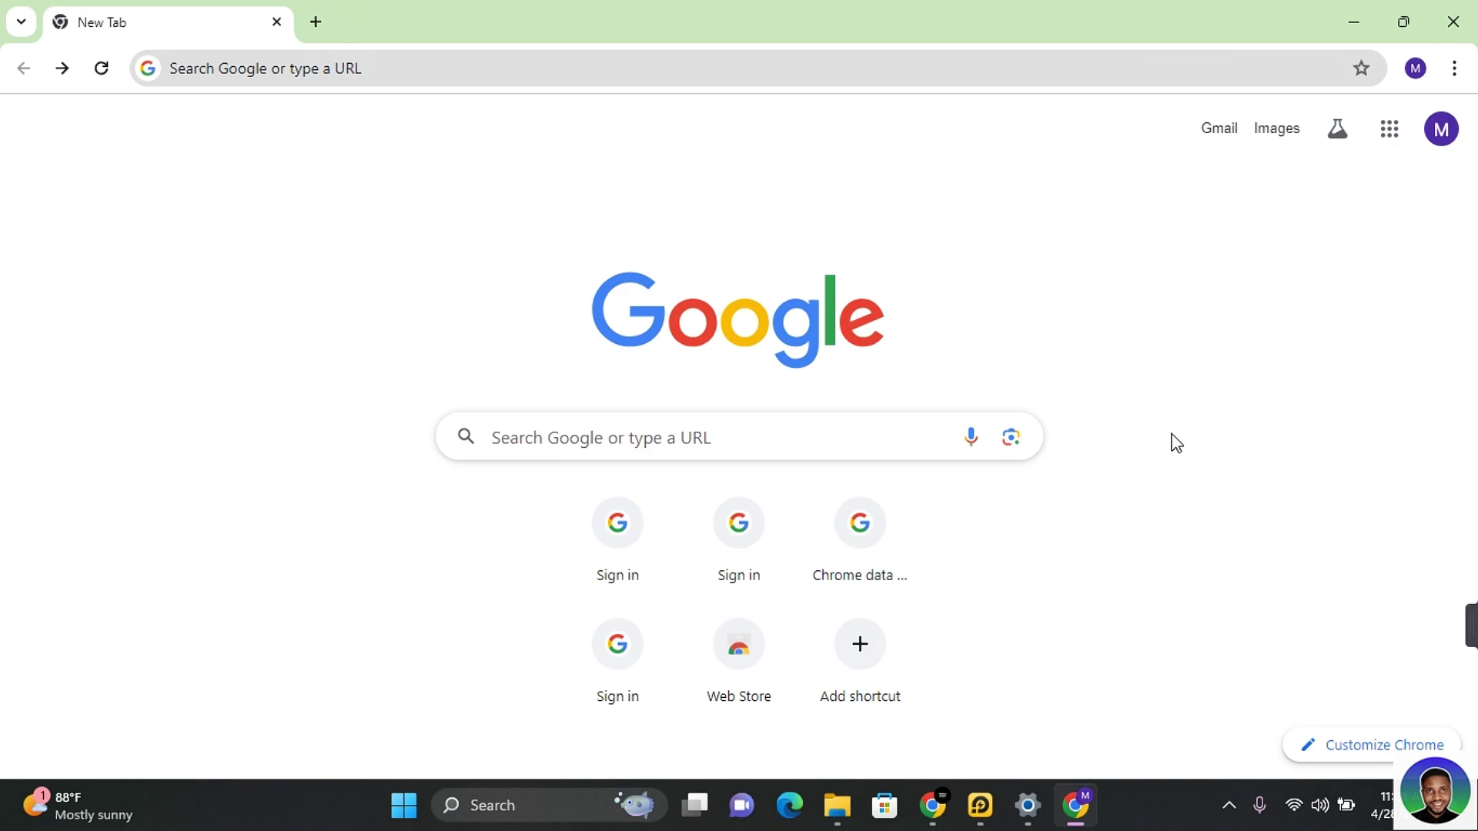
# - Open Security > Passkeys and security keys to view the Windows Hello passkey, then confirm the new Windows PIN
pyautogui.click(1184, 394)
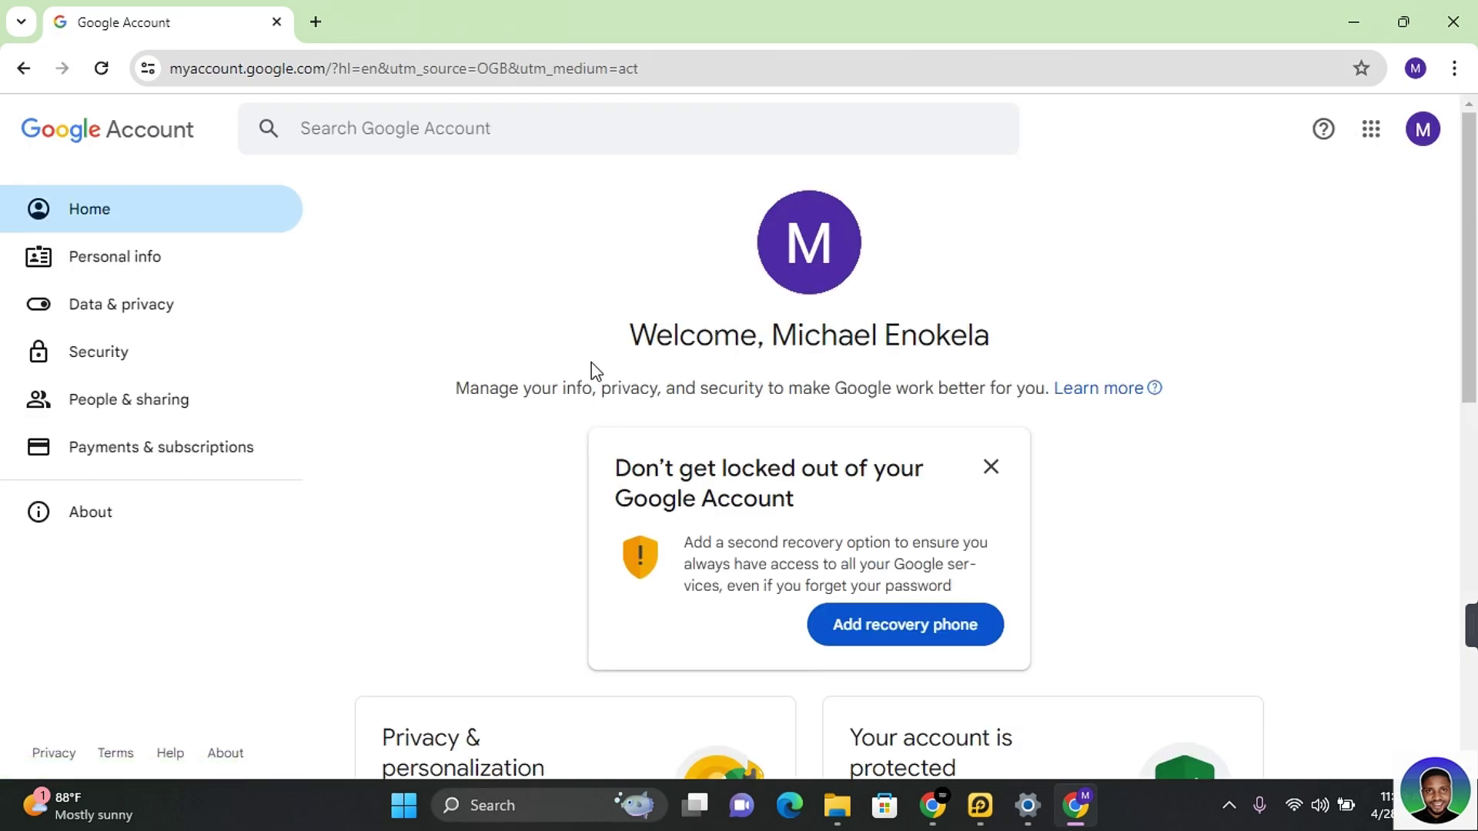
pyautogui.click(121, 351)
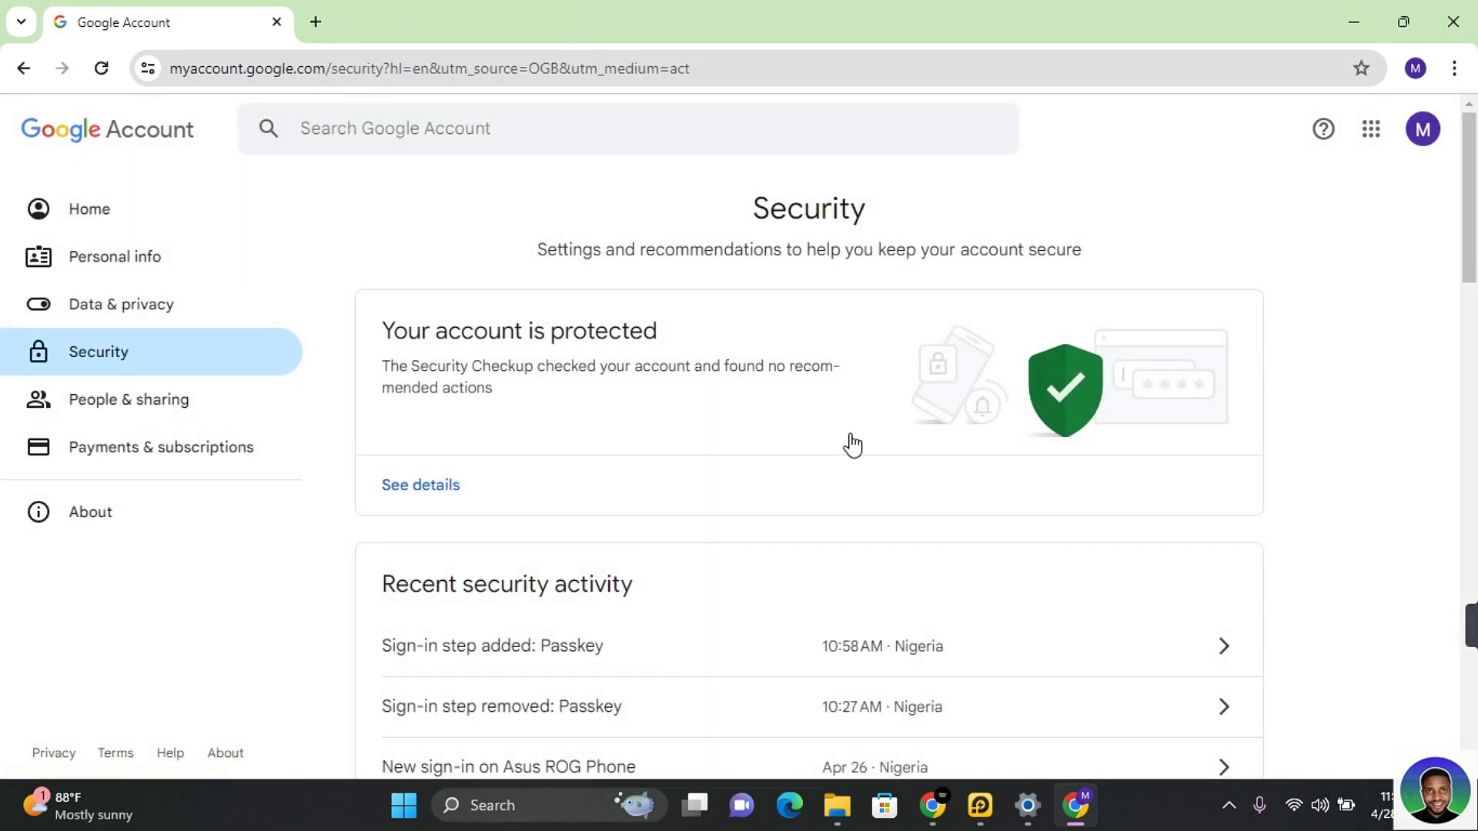
pyautogui.scroll(-5, 851, 444)
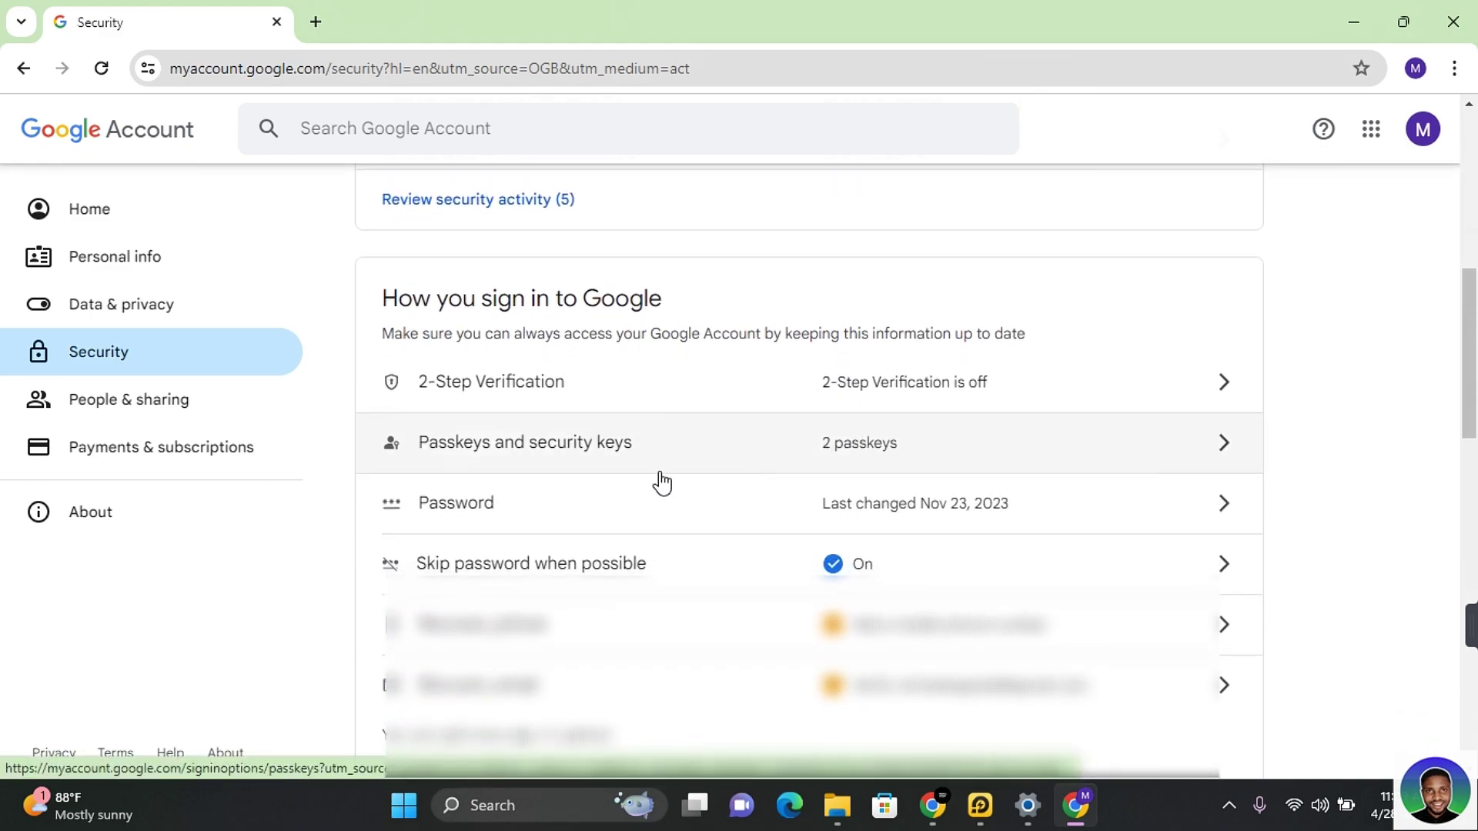
pyautogui.click(539, 475)
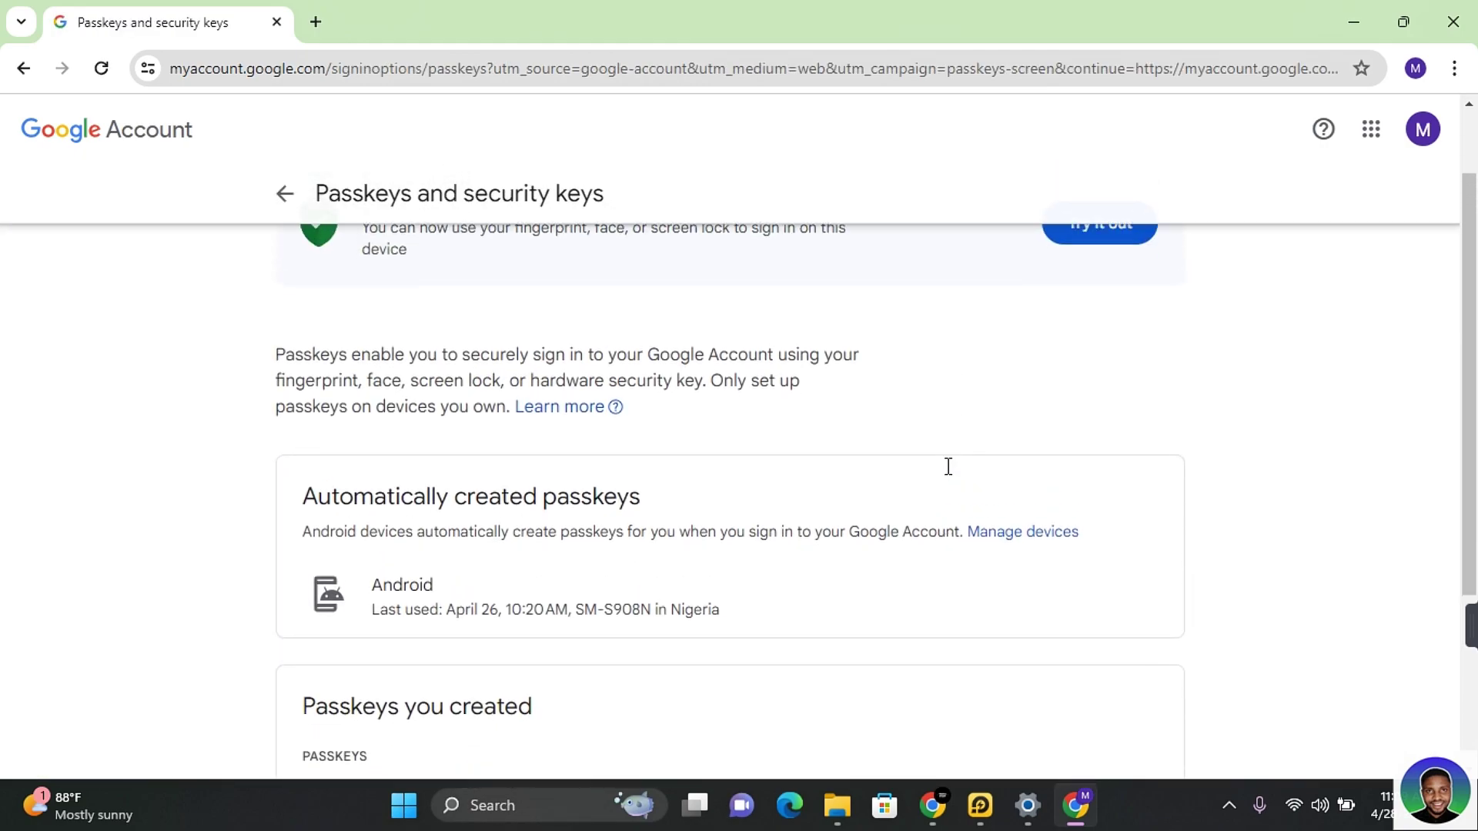
pyautogui.scroll(-2, 941, 519)
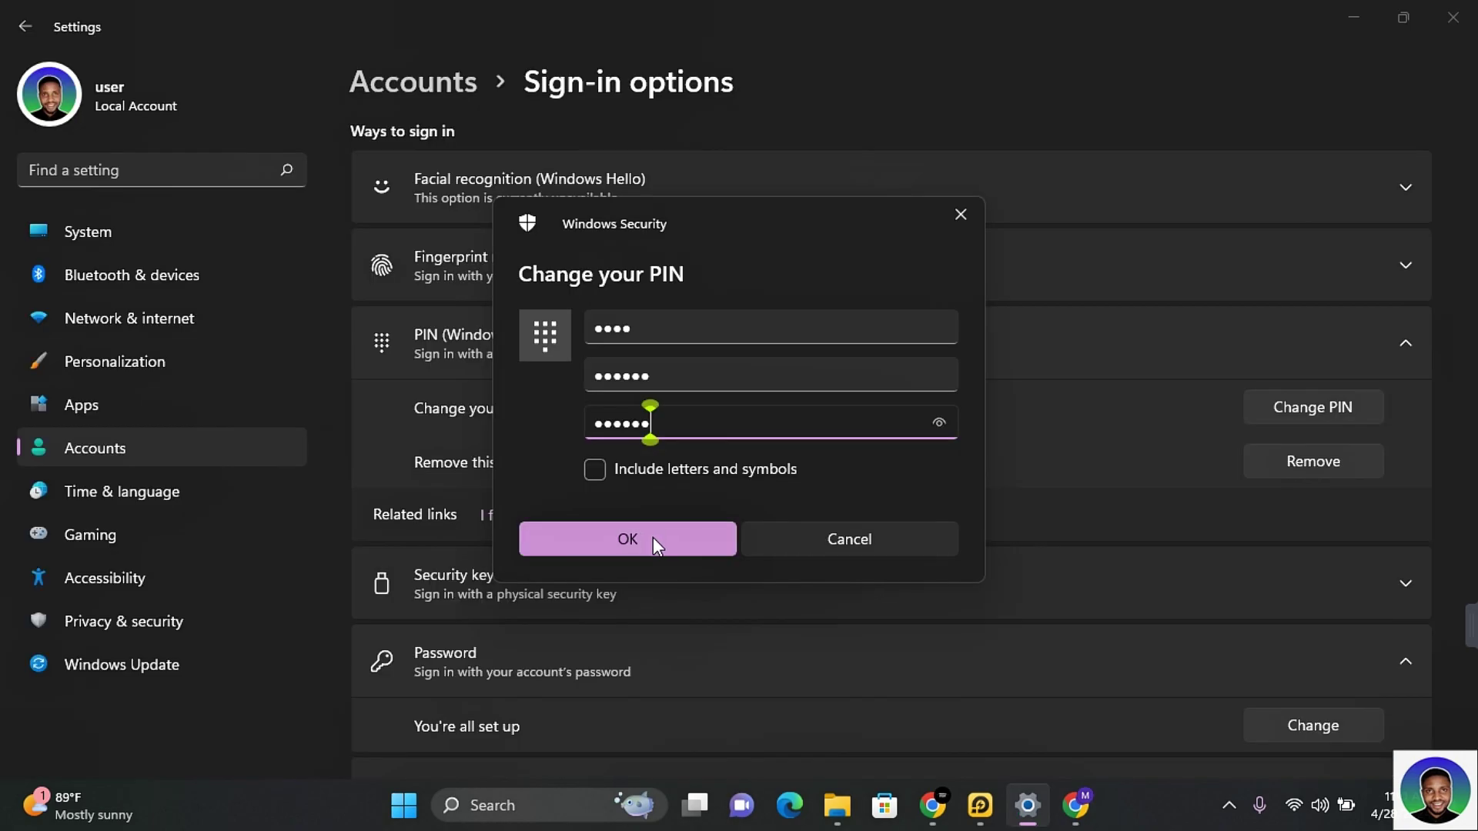
pyautogui.click(652, 537)
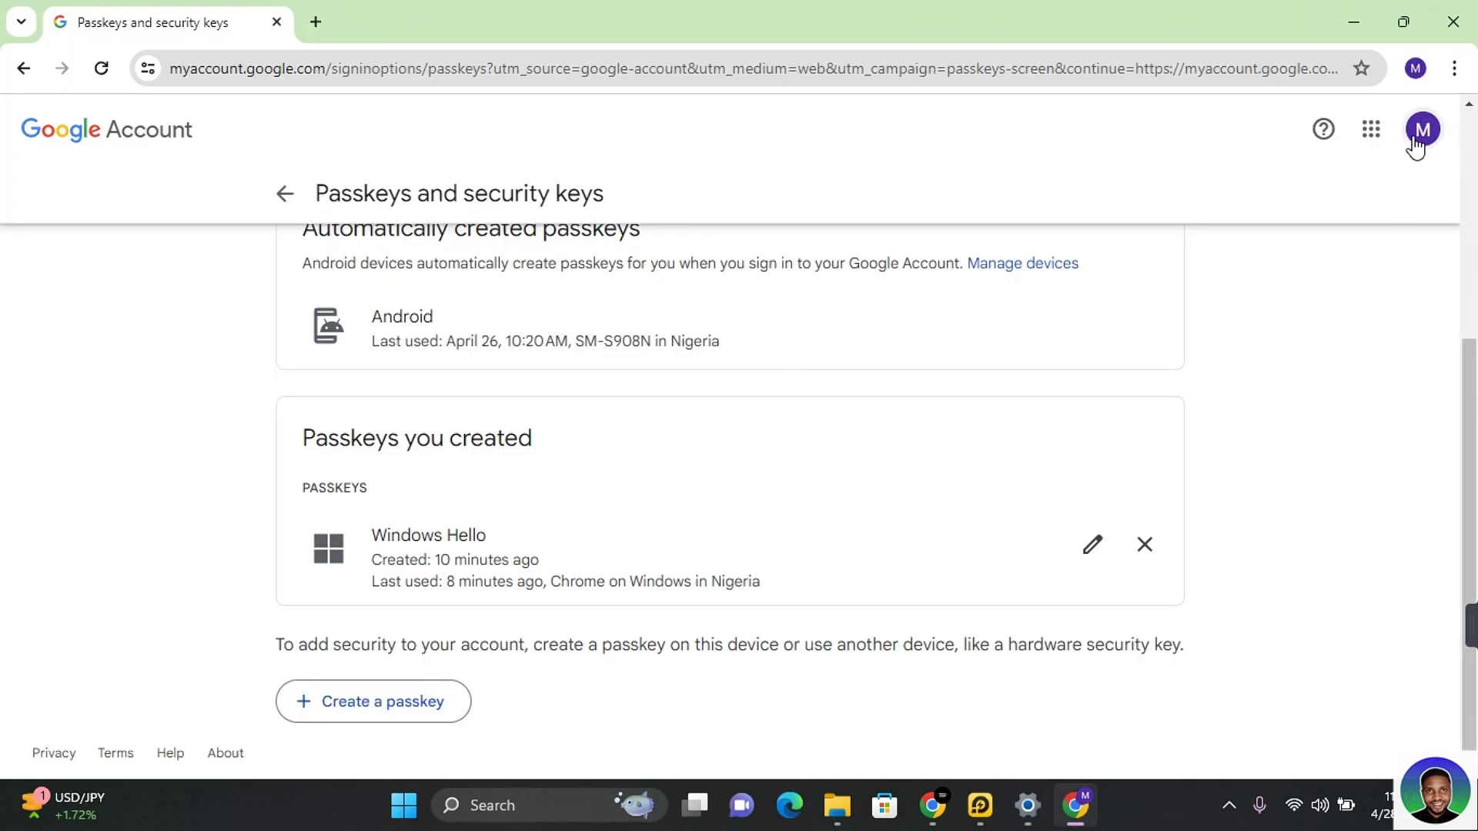
# - Choose "Sign in again" from the profile avatar panel to reach the passkey sign-in page
pyautogui.click(1421, 130)
pyautogui.click(887, 523)
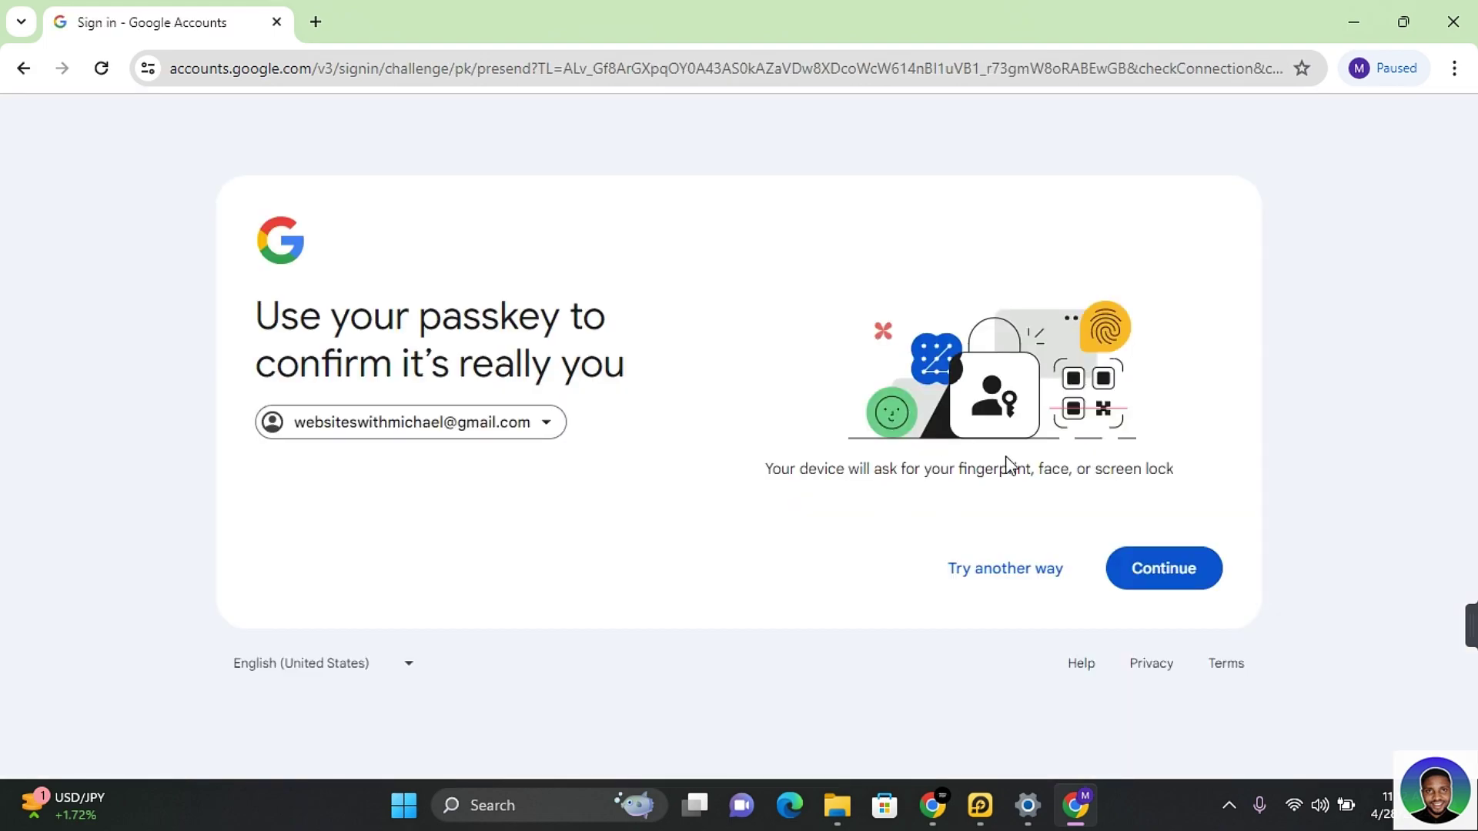
# - Continue to passkey verification and choose the Windows Hello passkey to sign back in
pyautogui.click(1185, 566)
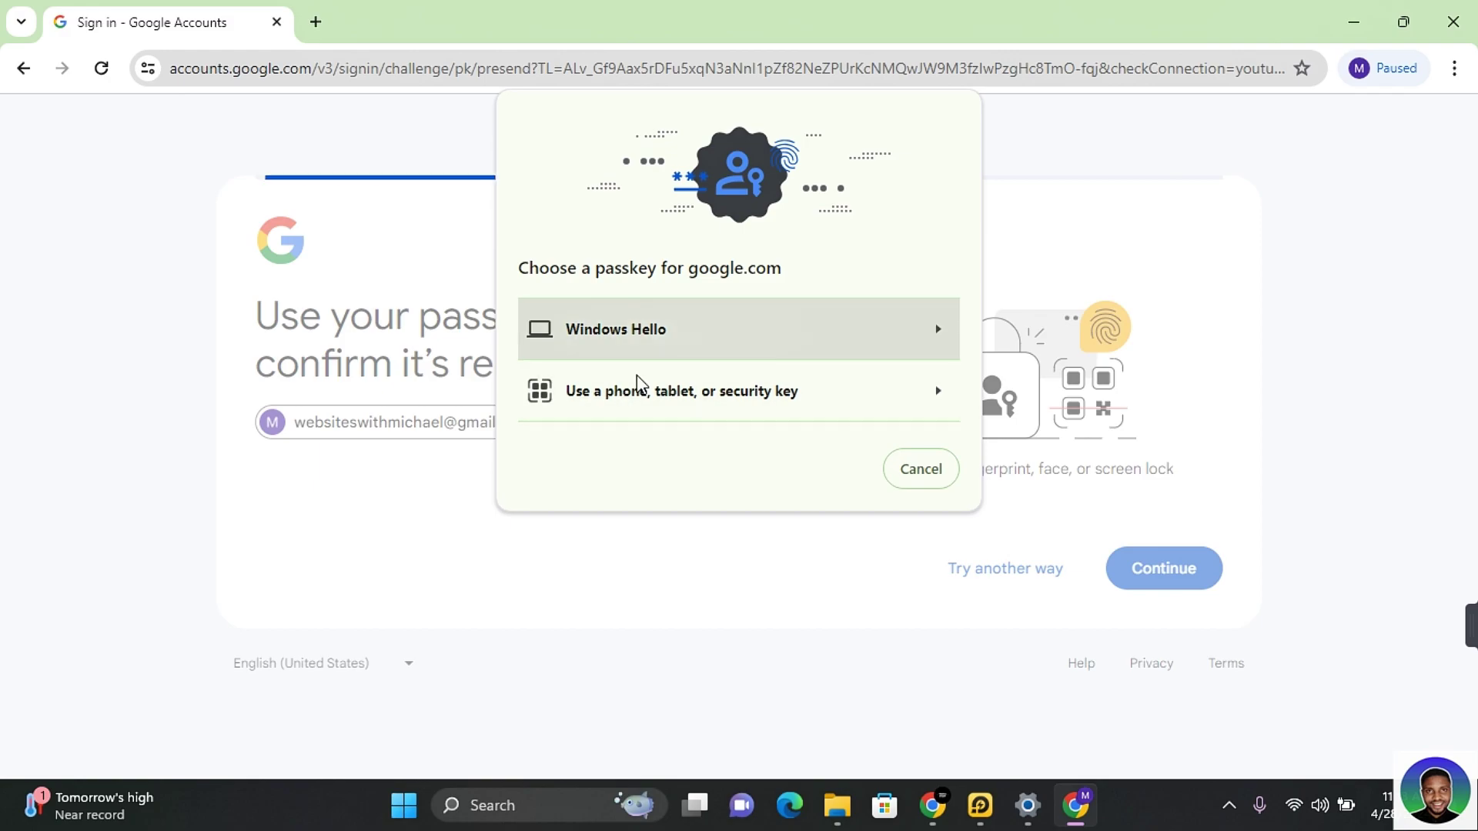
pyautogui.click(646, 354)
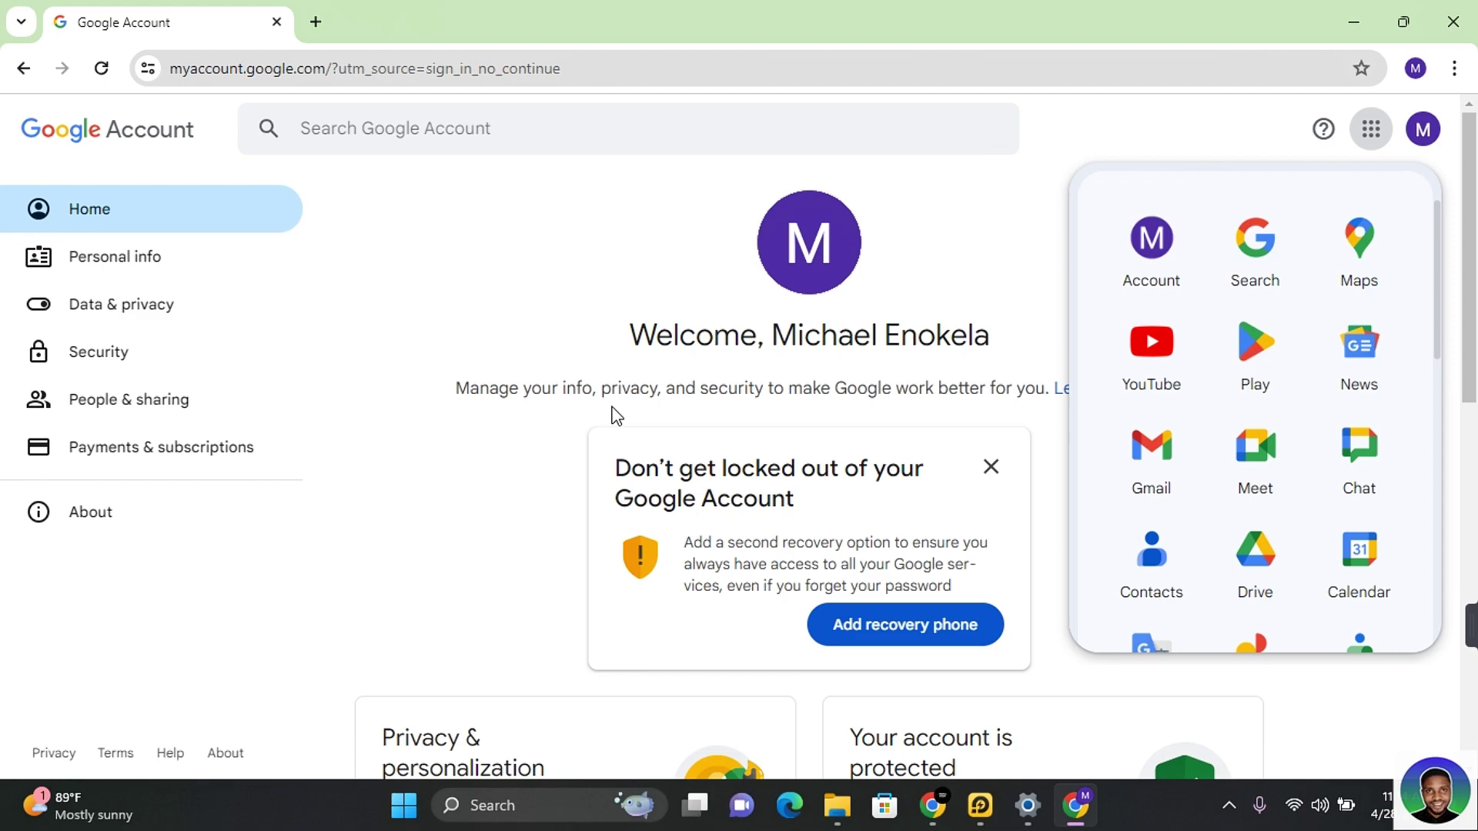
# - Close the Google apps panel to reveal the account home page with the recovery phone prompt
pyautogui.click(612, 416)
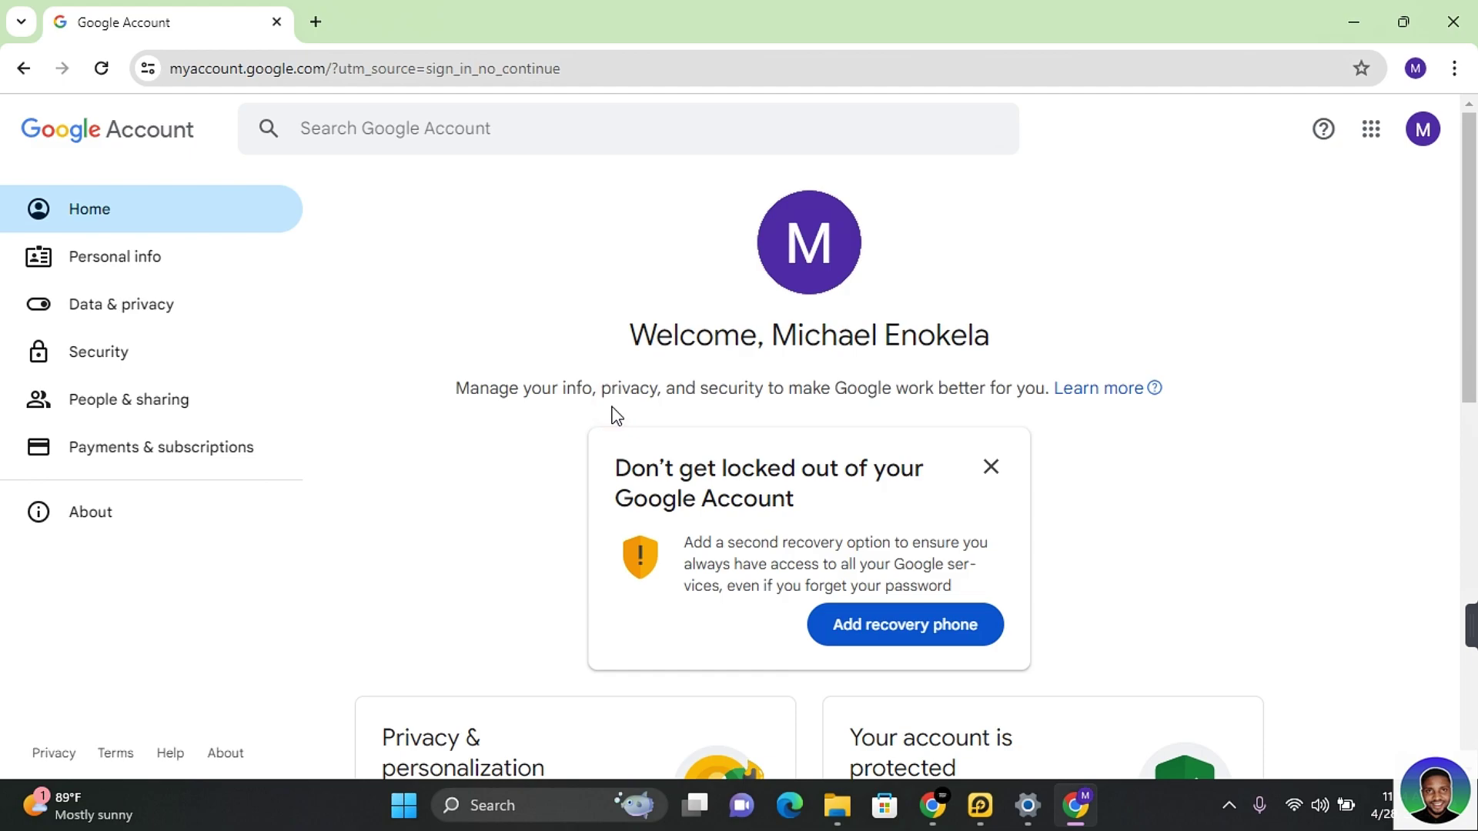